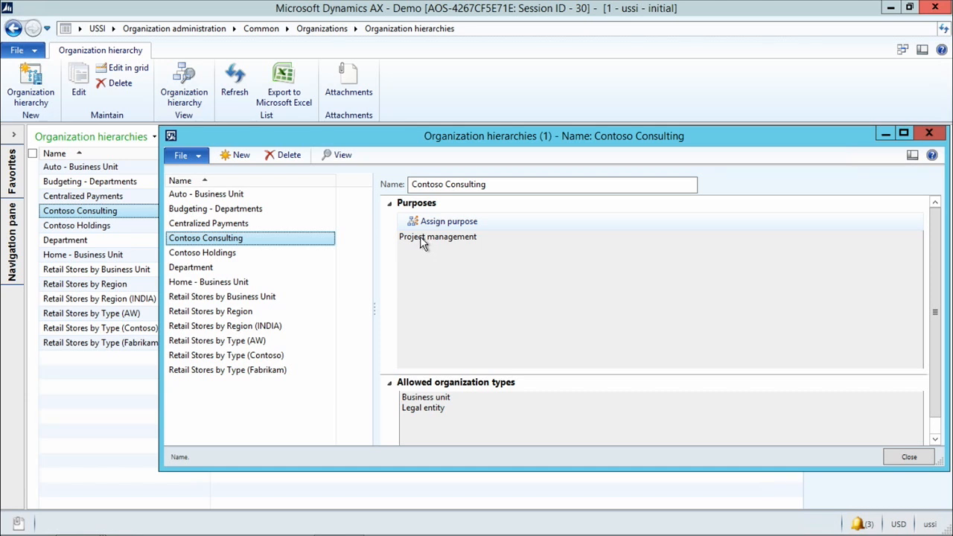
Step: View the Contoso Consulting organization hierarchy in the hierarchy designer and close the hierarchy windows
click(344, 155)
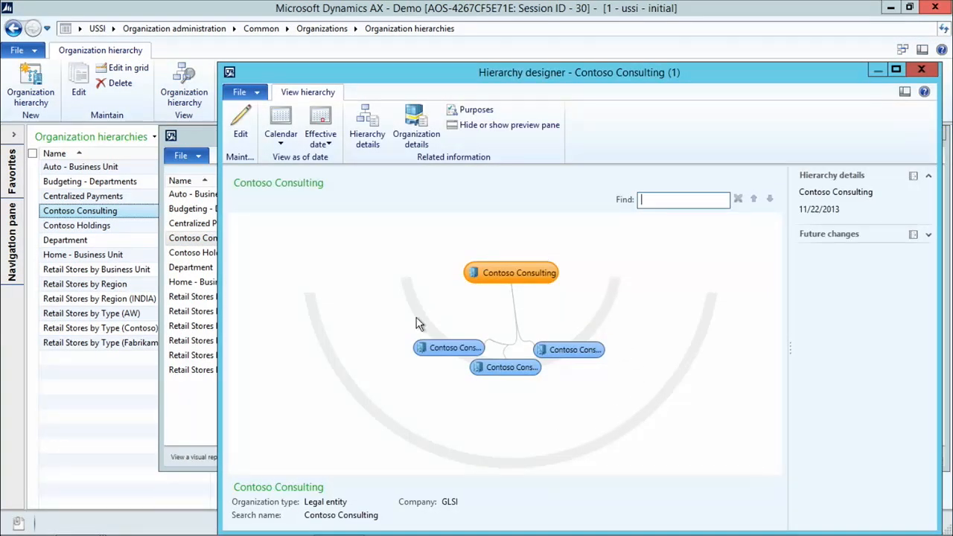
click(917, 71)
click(929, 133)
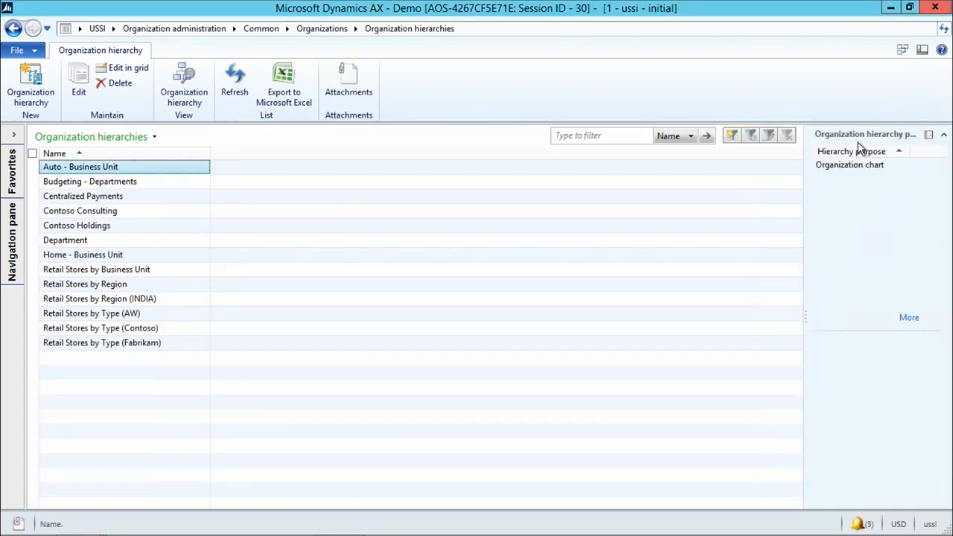
Step: Open the All projects list in Project management and accounting and show the legal entity choices for filtering it
click(171, 29)
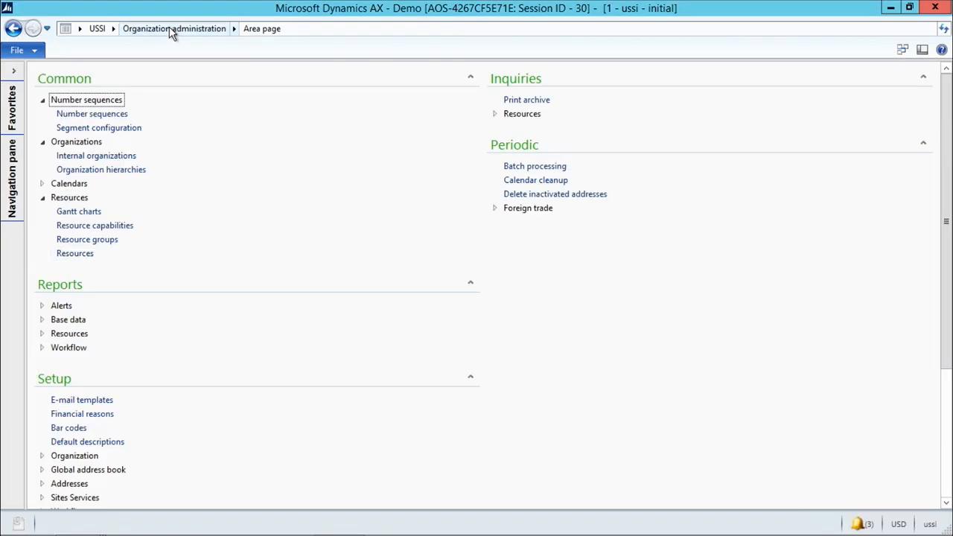
click(114, 29)
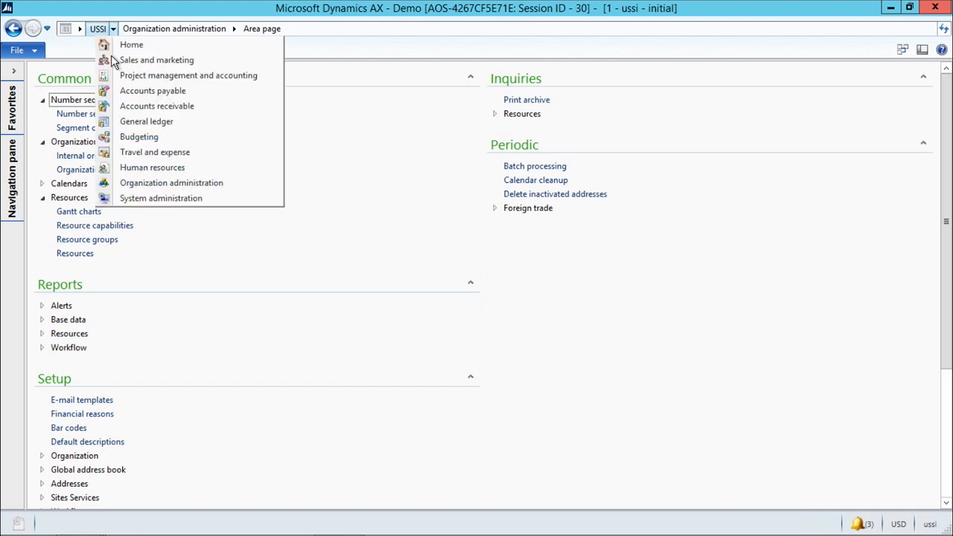
click(128, 78)
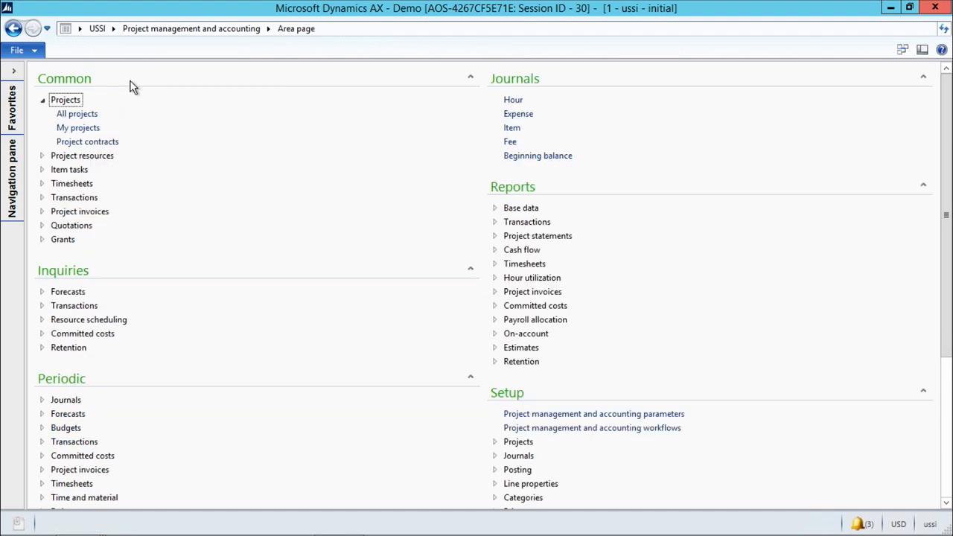
click(89, 113)
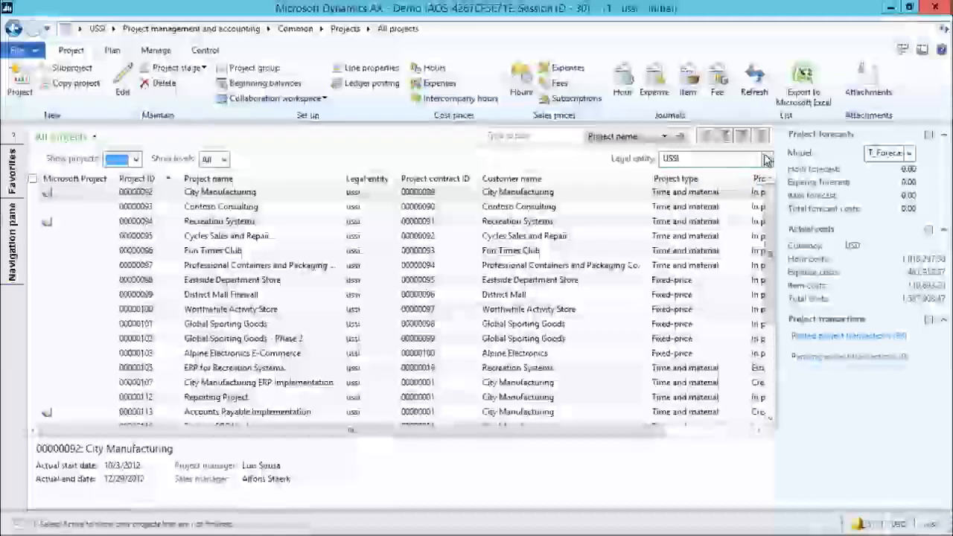
click(766, 159)
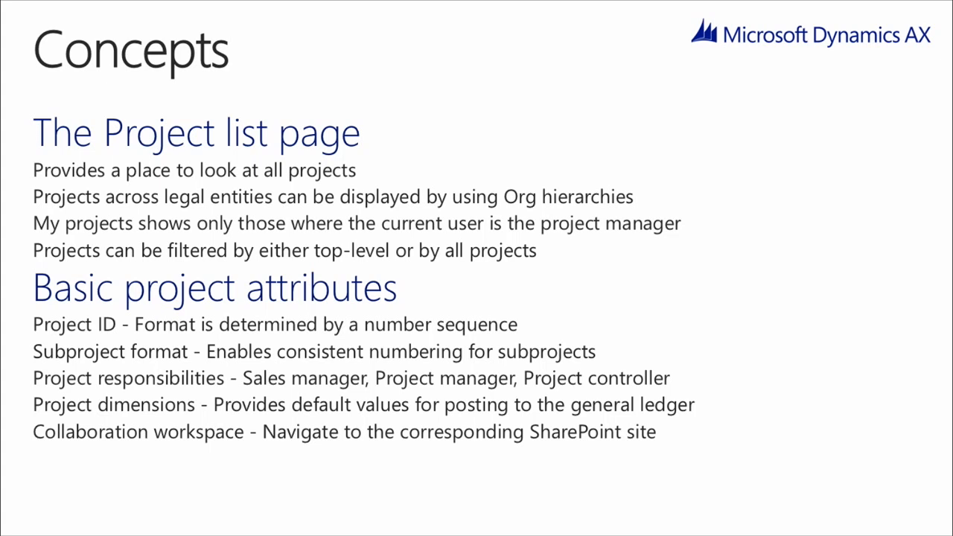
Step: View the details of the number sequence assigned to Project ID in the Project management and accounting parameters
key(alt+Tab)
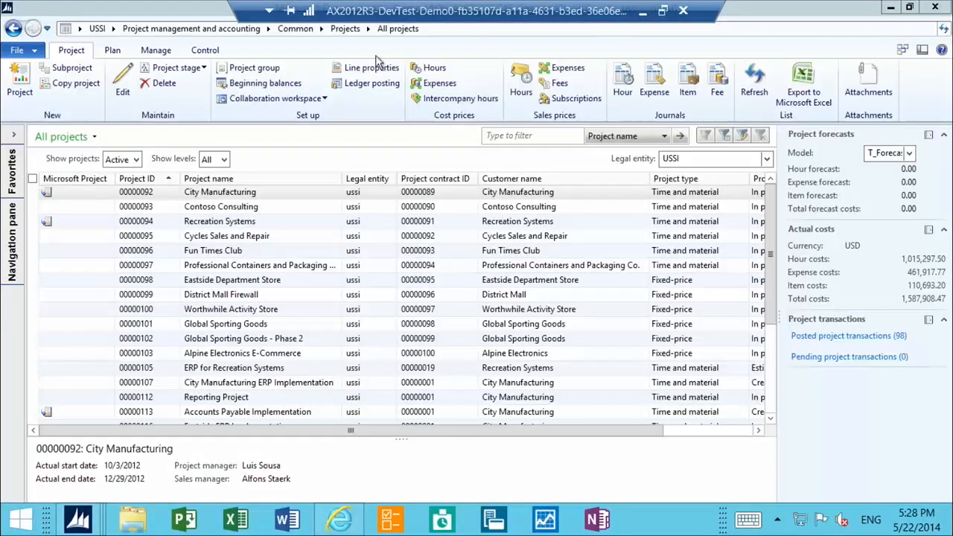
click(200, 28)
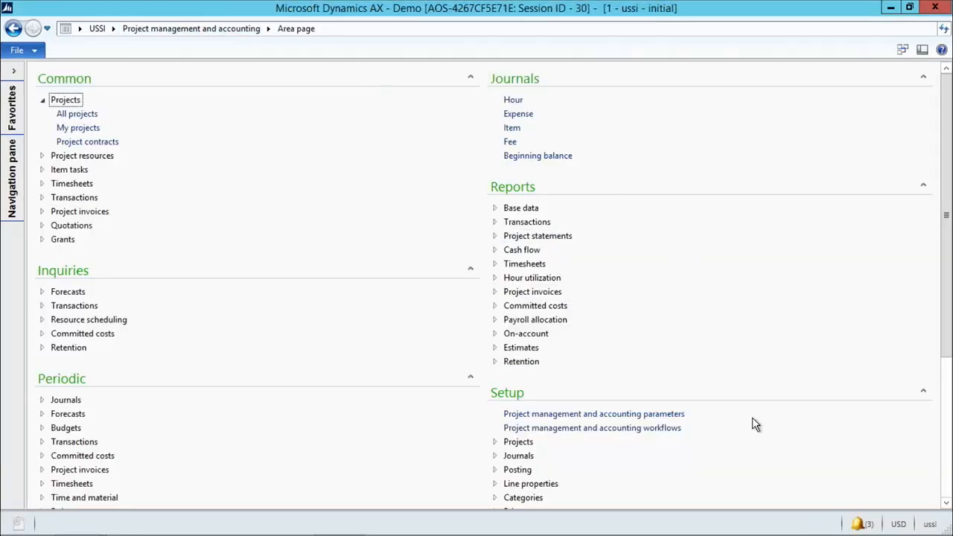
click(665, 415)
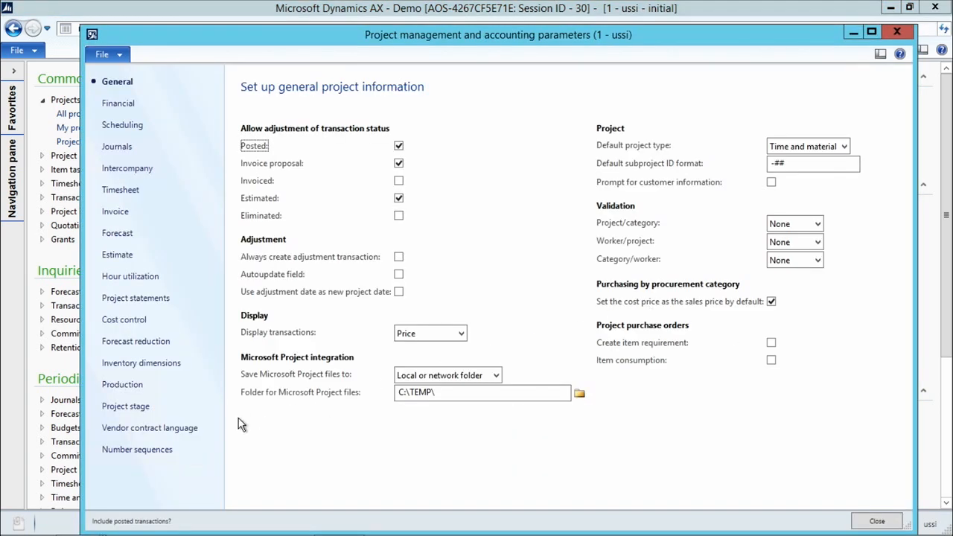
click(165, 452)
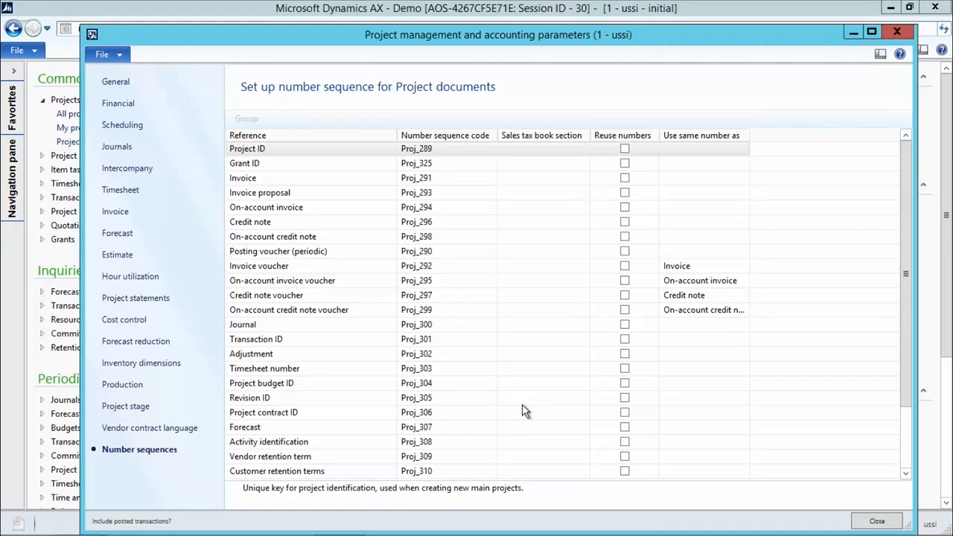
click(423, 151)
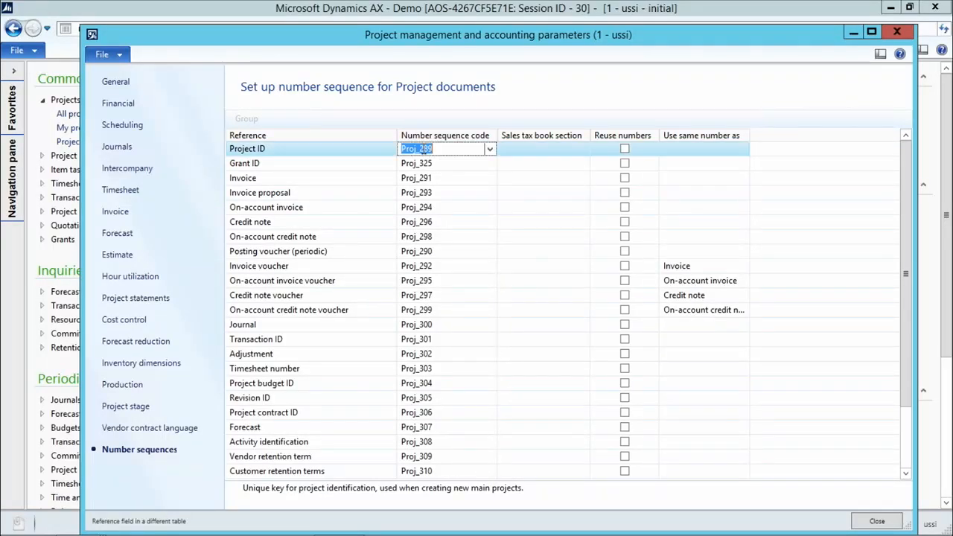
right_click(430, 170)
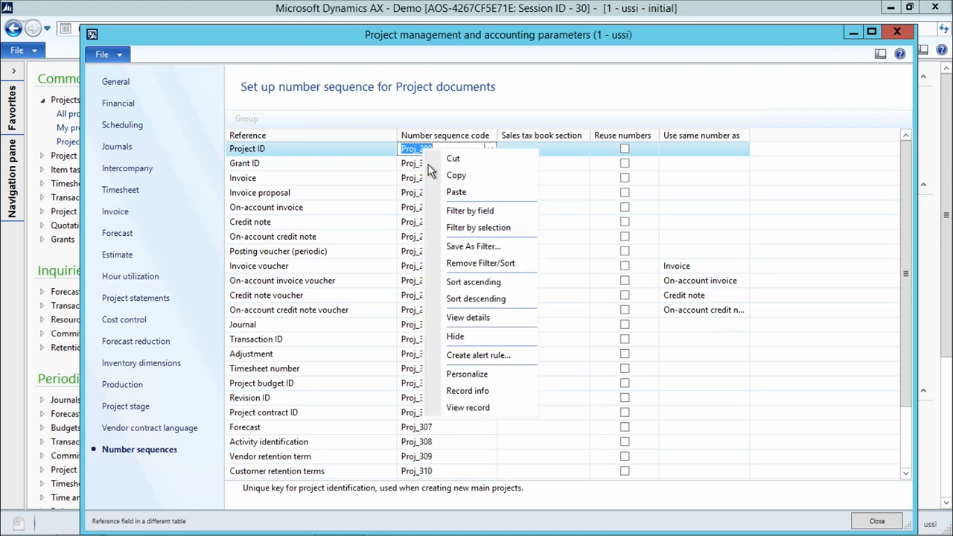
click(457, 317)
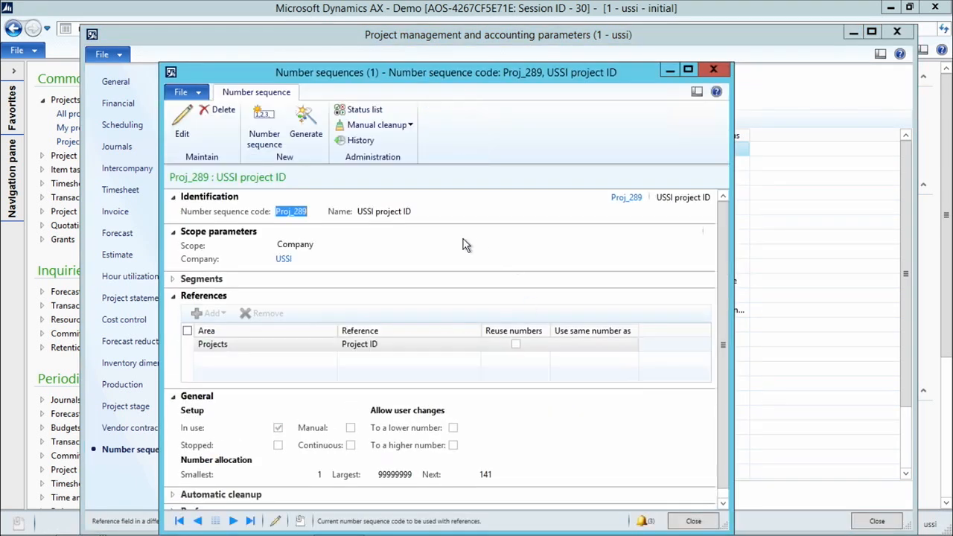
click(713, 69)
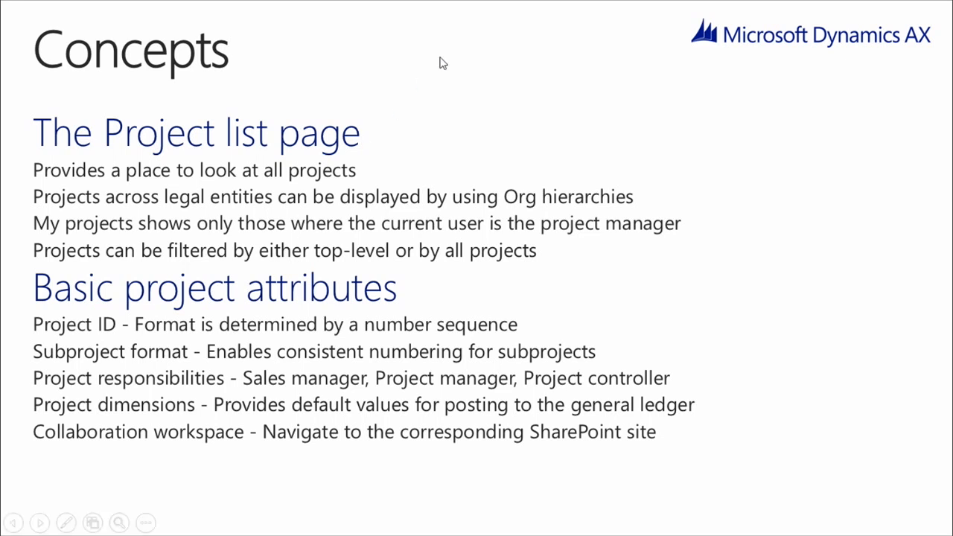
Step: Examine the default subproject ID format in the general Project management and accounting parameters and close the parameters form
key(alt+Tab)
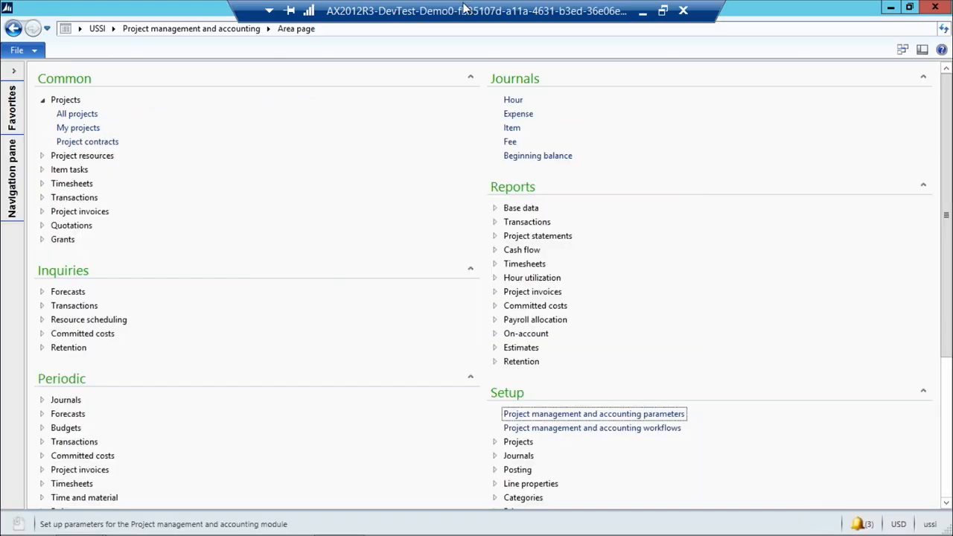
click(596, 415)
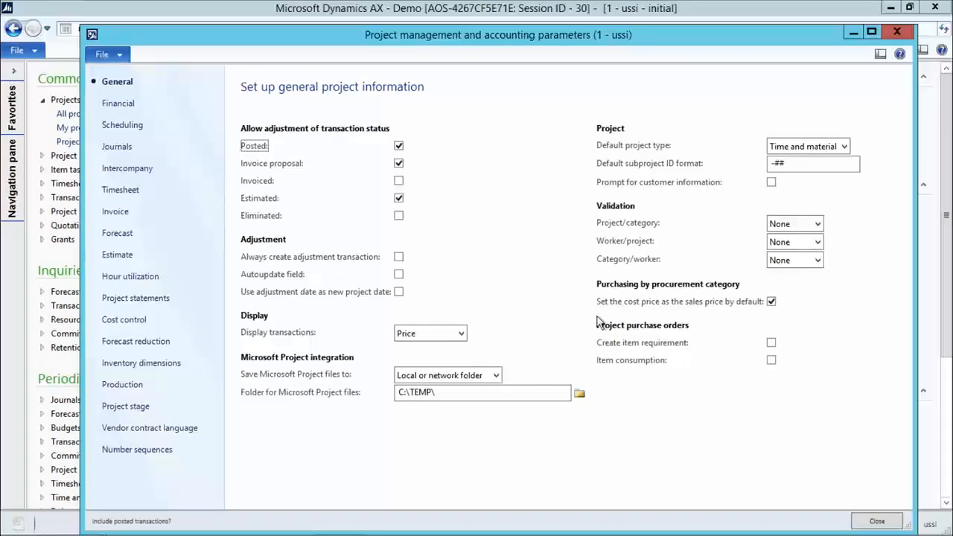
click(788, 162)
click(791, 163)
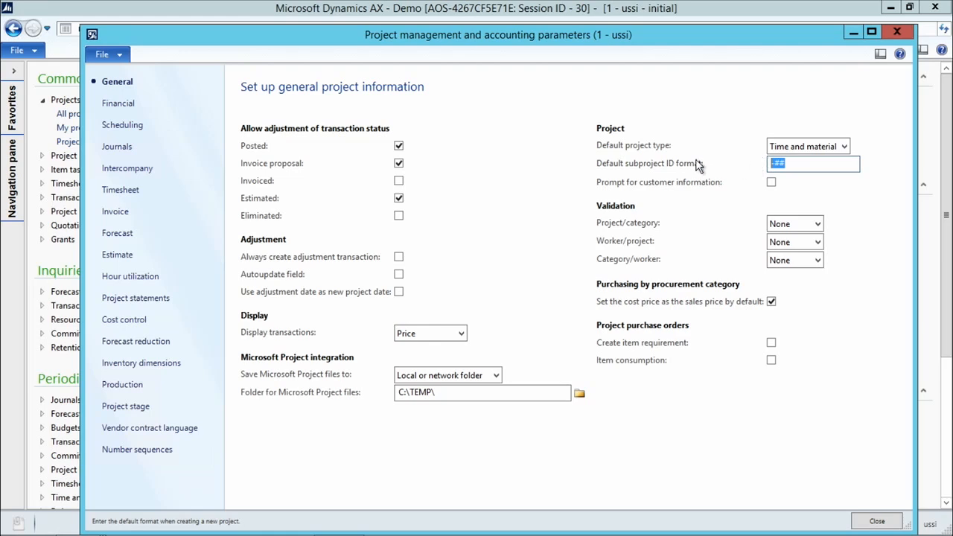
click(782, 164)
drag(776, 164, 783, 164)
click(793, 164)
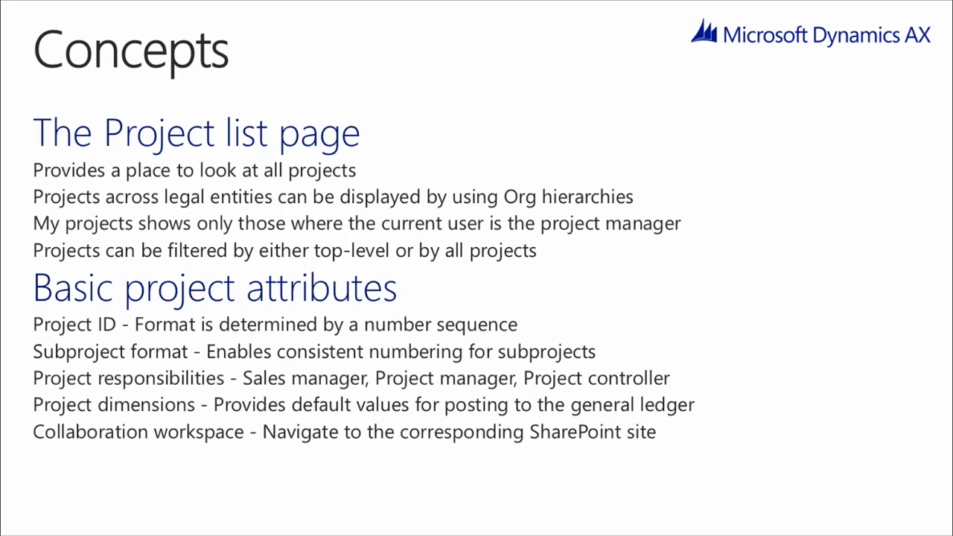
key(alt+Tab)
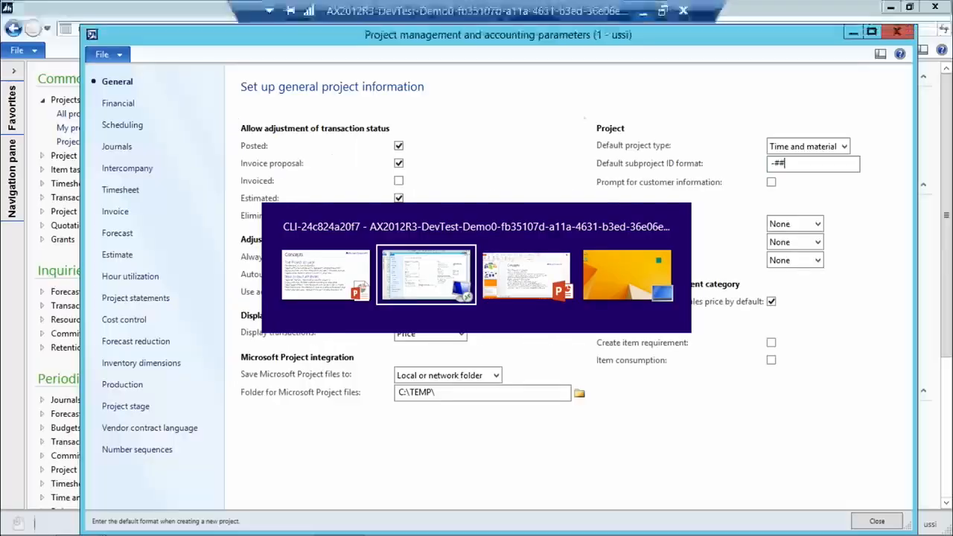
click(900, 31)
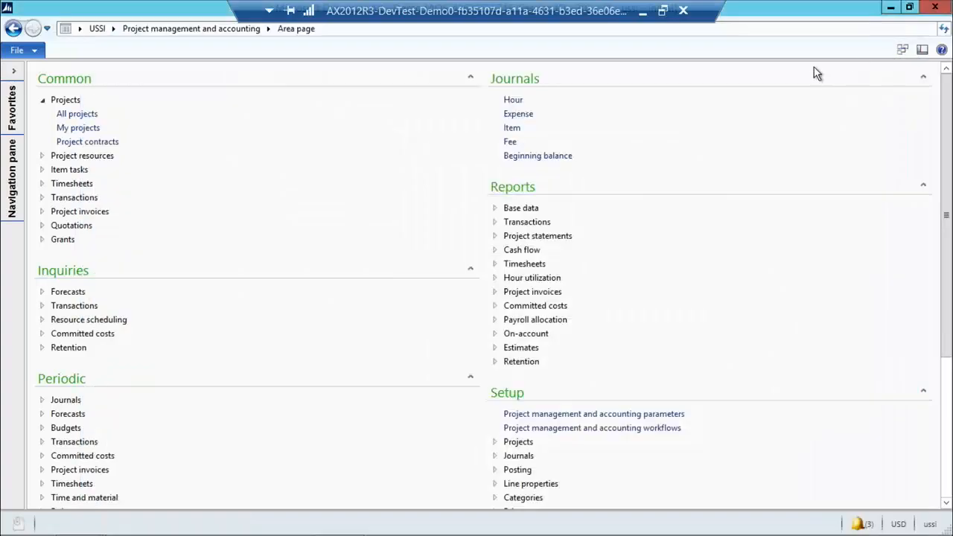
Step: Open the collaboration workspace settings from the Enterprise Portal setup in System administration
click(112, 29)
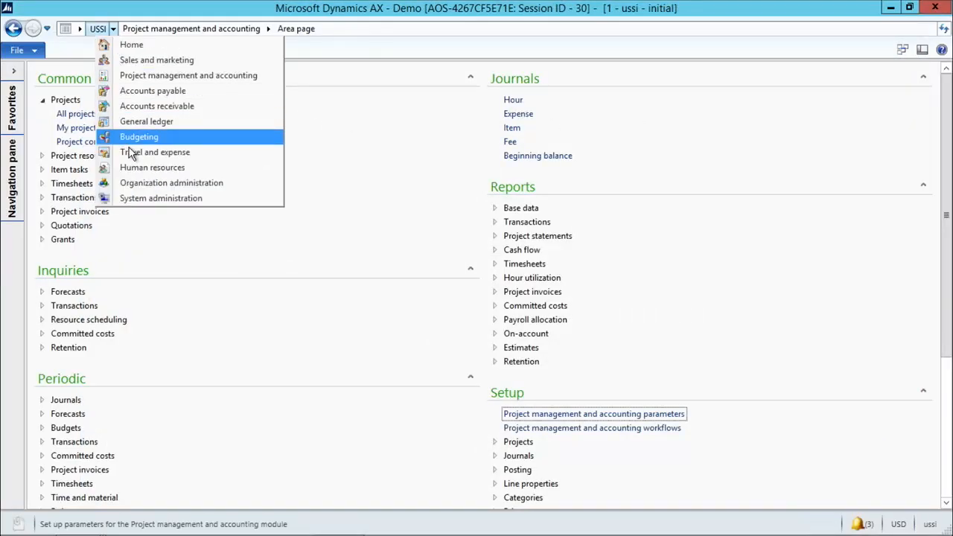
click(135, 199)
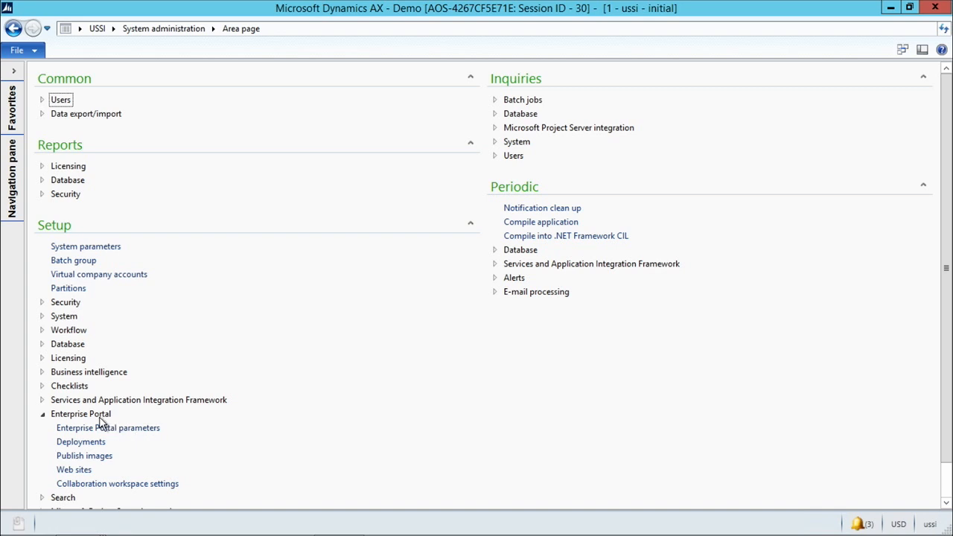
click(116, 429)
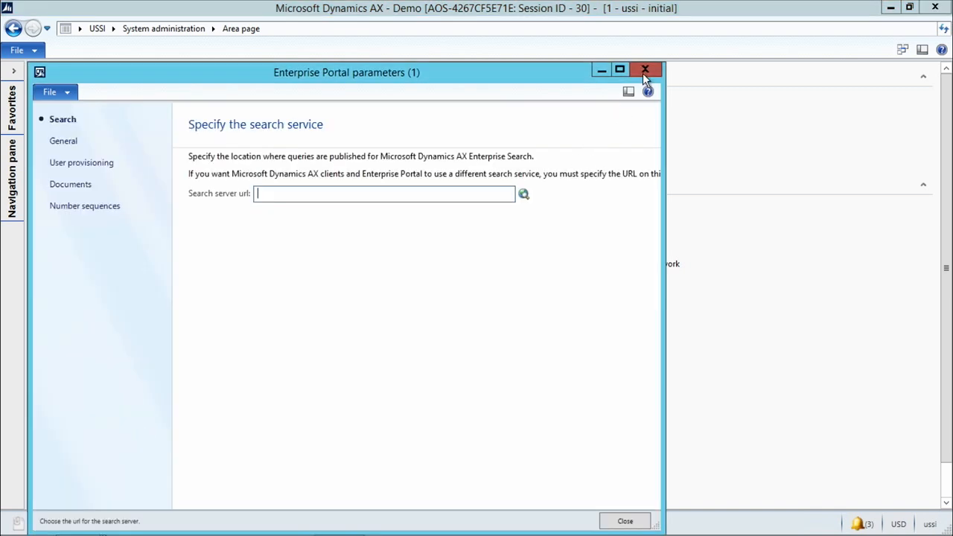
click(645, 72)
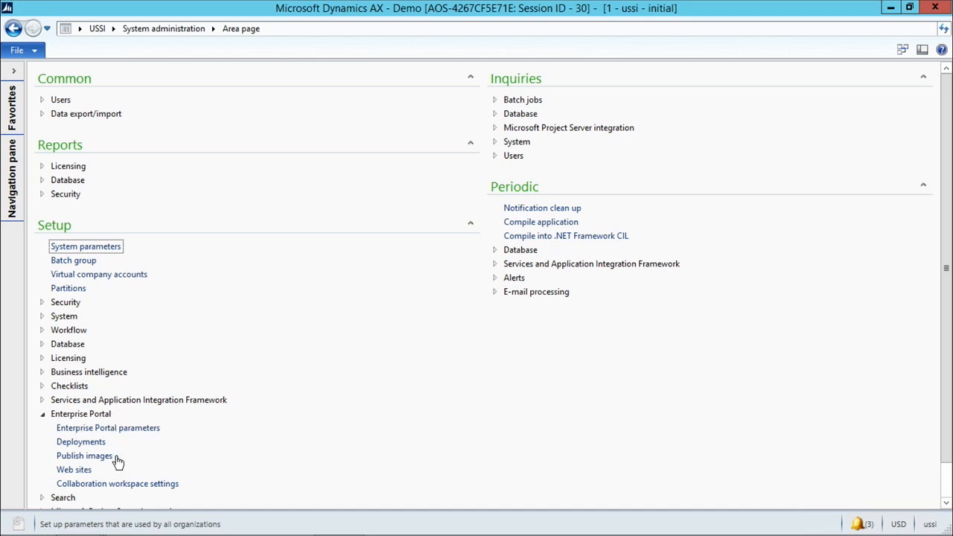
click(121, 485)
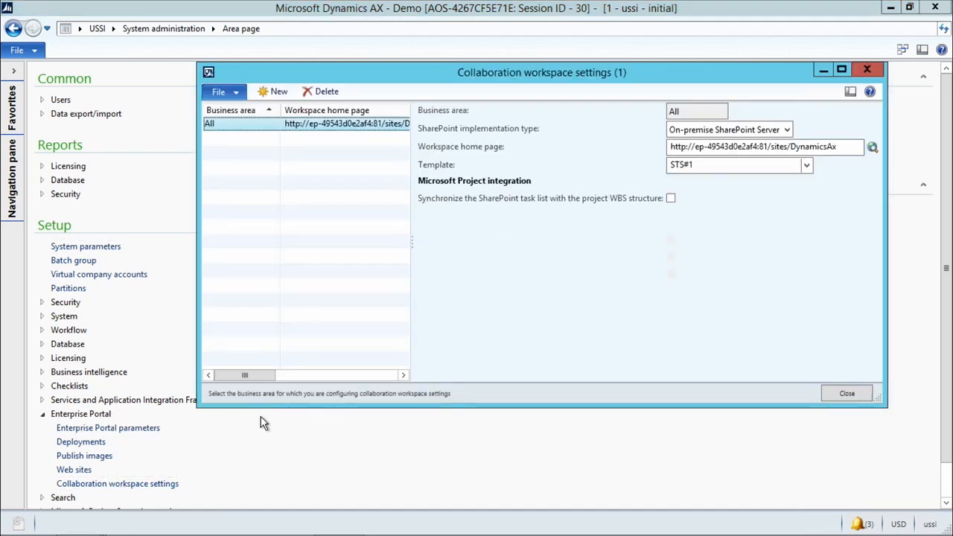